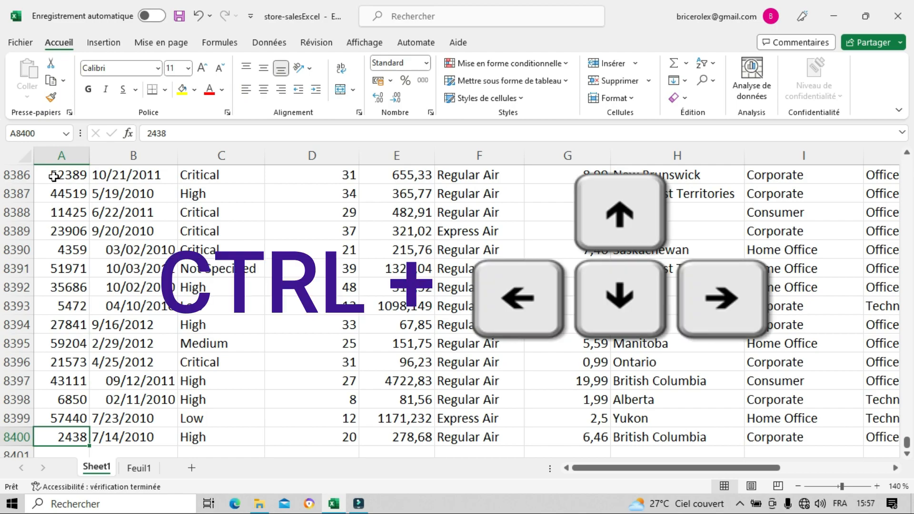
Step: Format the whole Sales column with the Nombre category and 2 decimal places
{"action": "key", "text": "ctrl+Up"}
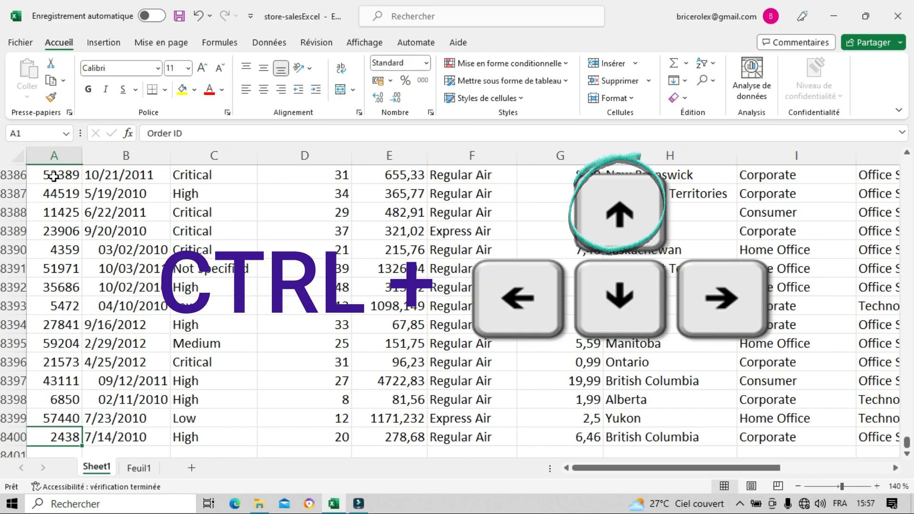
{"action": "left_click", "coordinate": [379, 153]}
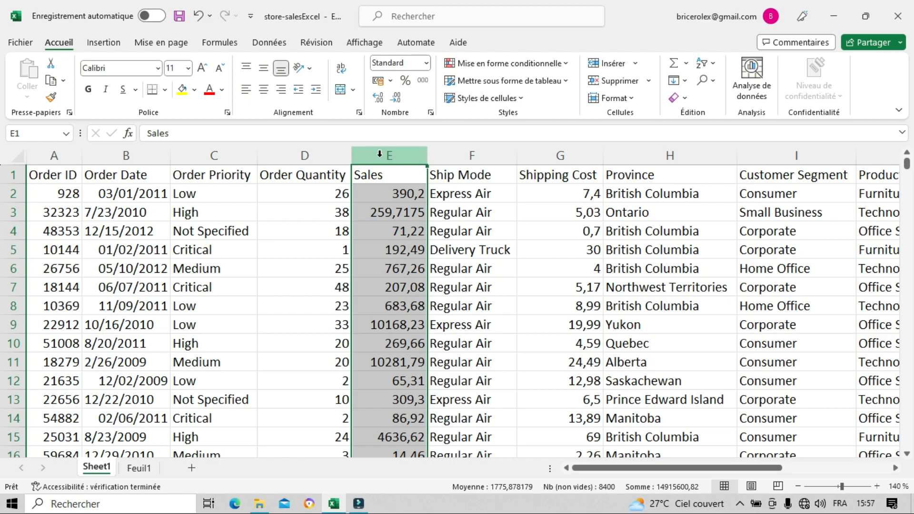
{"action": "left_click", "coordinate": [411, 194]}
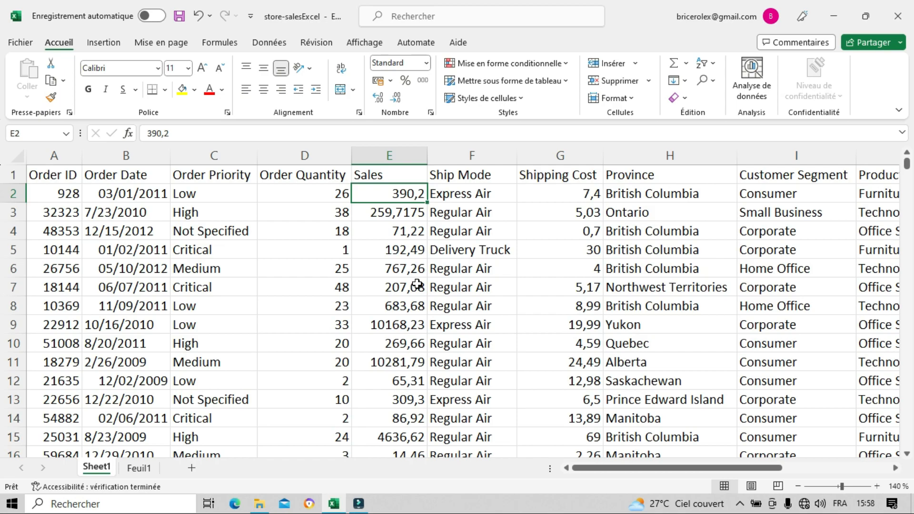
{"action": "left_click", "coordinate": [401, 150]}
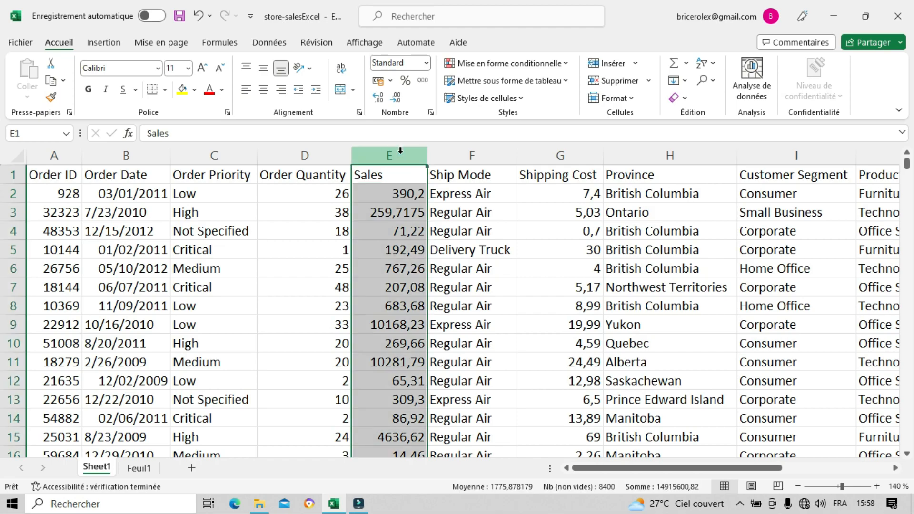
{"action": "right_click", "coordinate": [400, 151]}
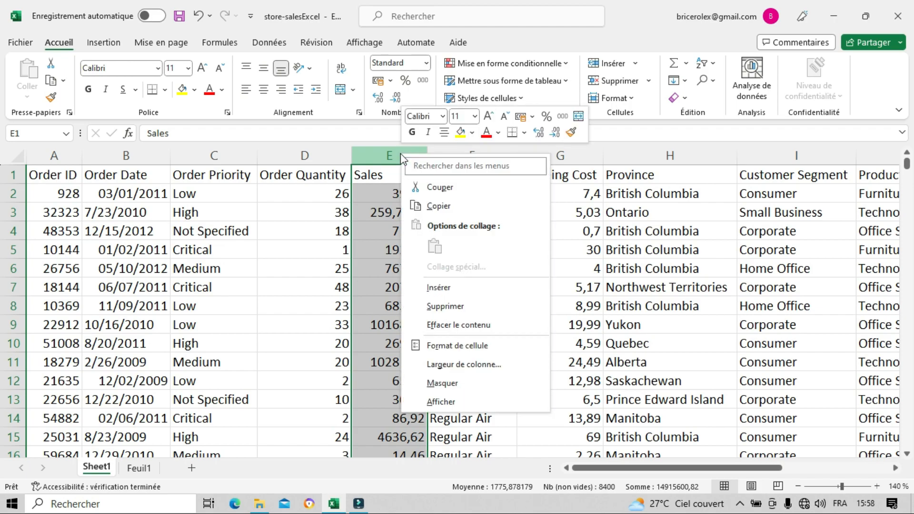
{"action": "left_click", "coordinate": [459, 346]}
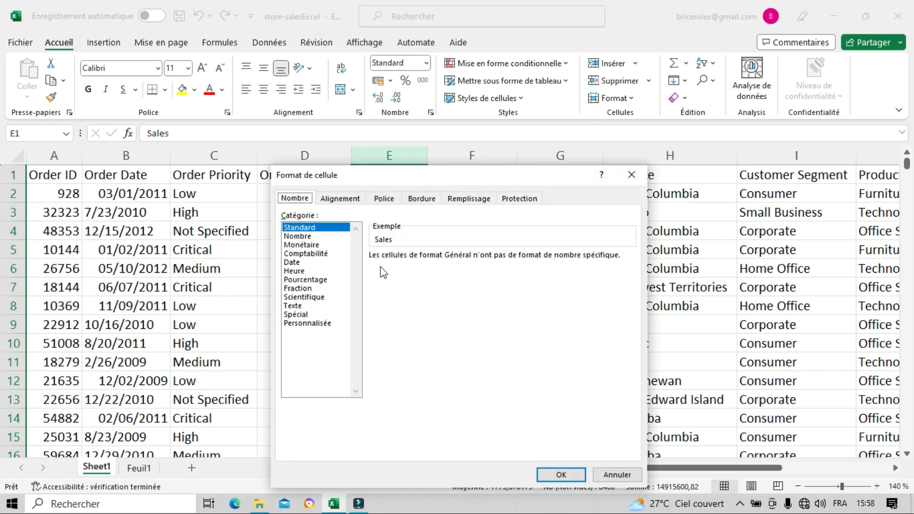
{"action": "left_click", "coordinate": [298, 237]}
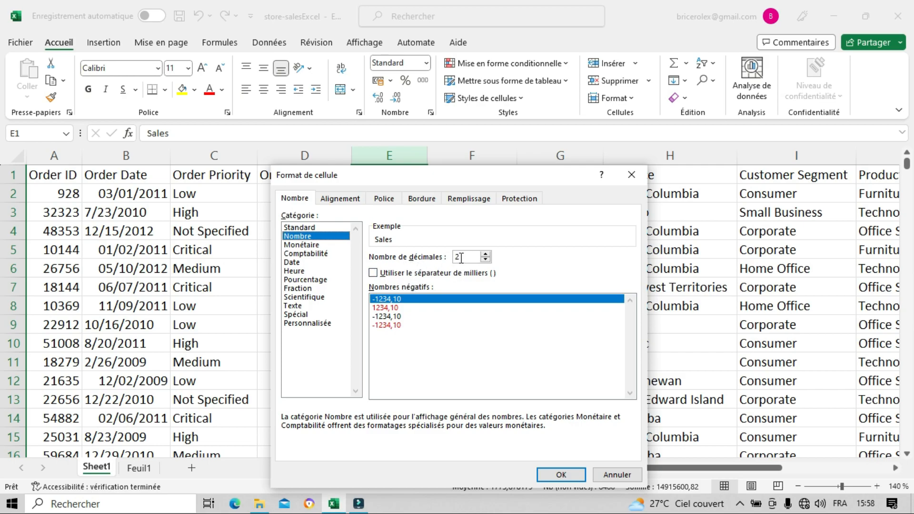
{"action": "left_click", "coordinate": [558, 477]}
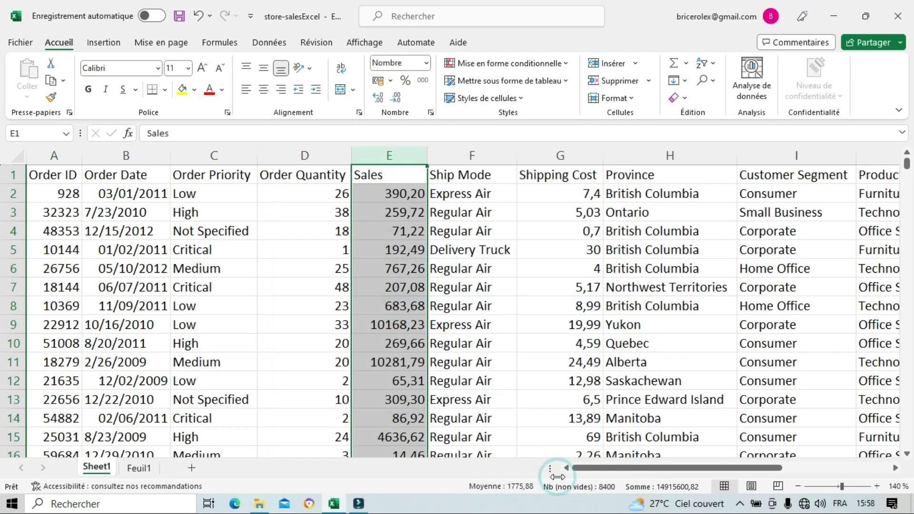
{"action": "left_click", "coordinate": [417, 220]}
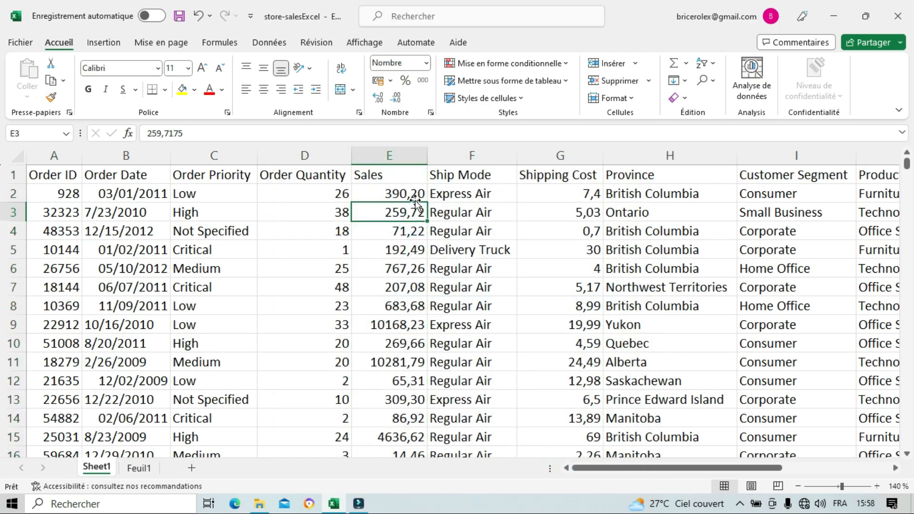
{"action": "left_click", "coordinate": [412, 235]}
{"action": "left_click", "coordinate": [414, 266]}
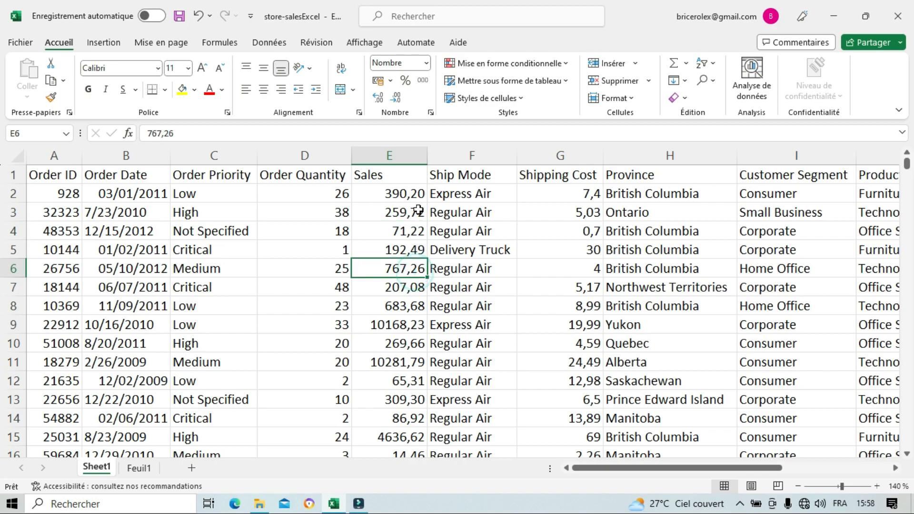
{"action": "left_click", "coordinate": [410, 195]}
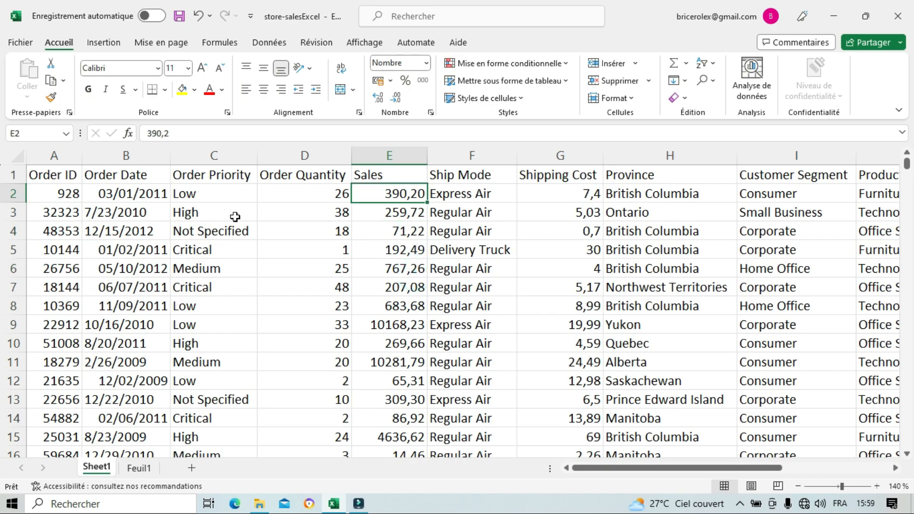
Step: Select the whole table from the Order ID header and set up a custom sort by Order Date, from A to Z
{"action": "left_click", "coordinate": [140, 156]}
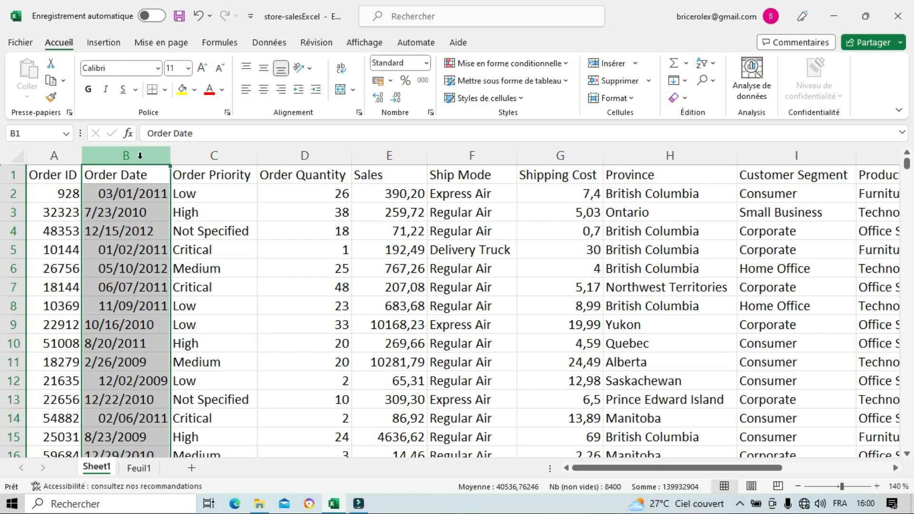
{"action": "left_click", "coordinate": [65, 176]}
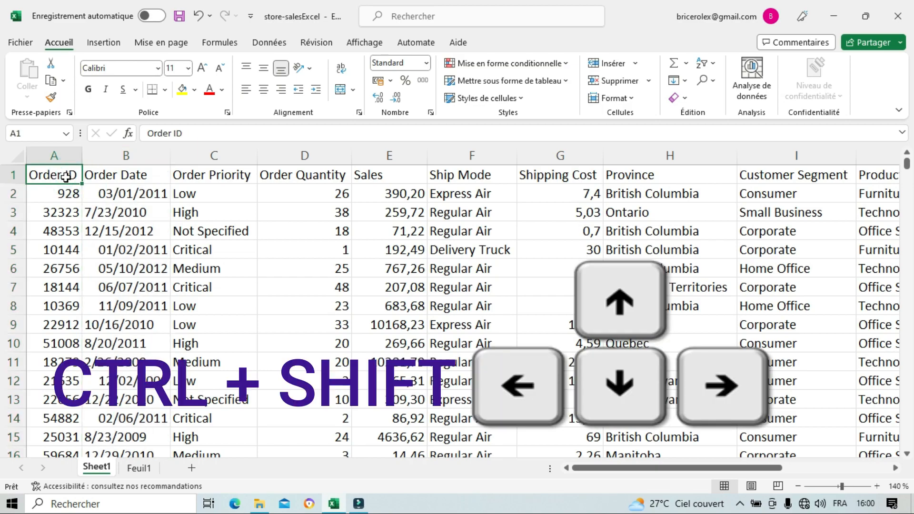
{"action": "key", "text": "ctrl+shift+Right"}
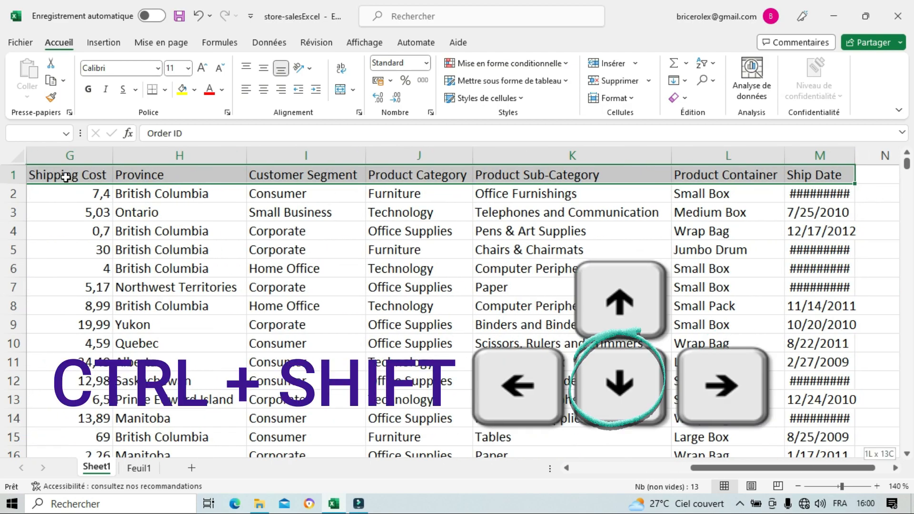
{"action": "key", "text": "ctrl+shift+Down"}
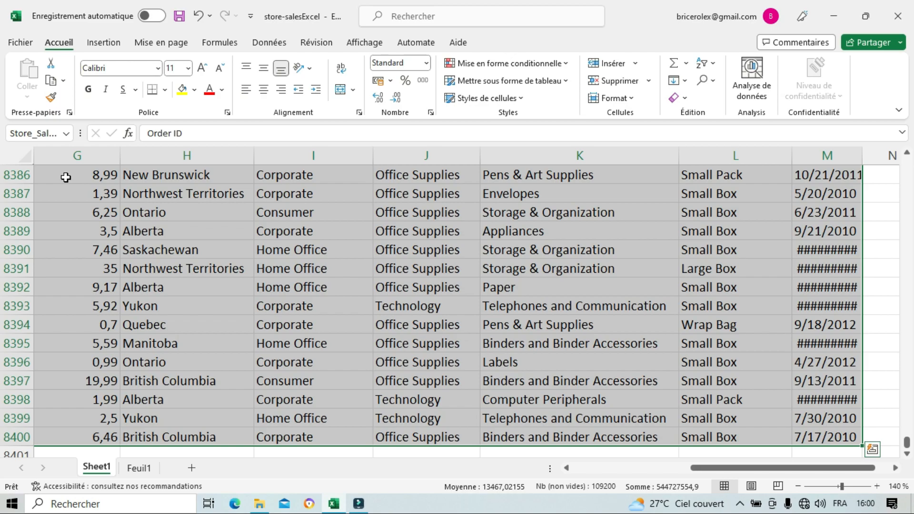
{"action": "left_click", "coordinate": [270, 44]}
{"action": "left_click", "coordinate": [468, 84]}
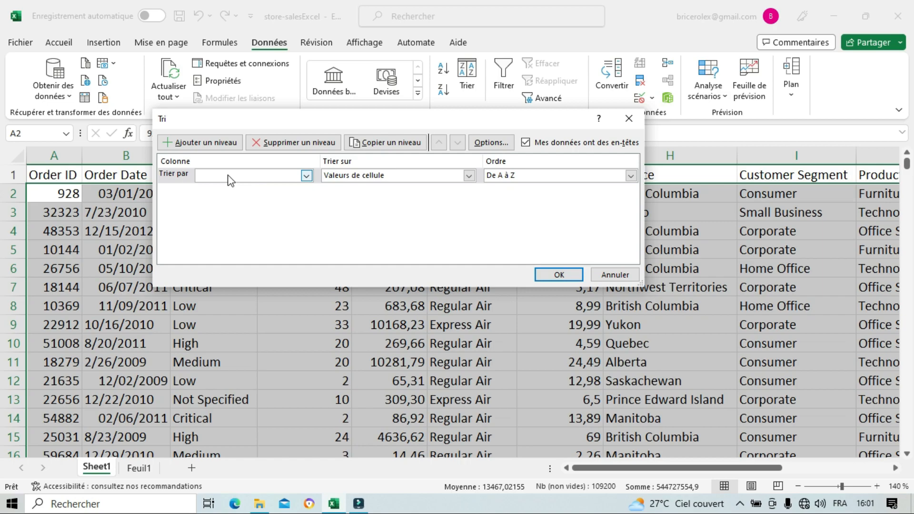
{"action": "left_click", "coordinate": [306, 176]}
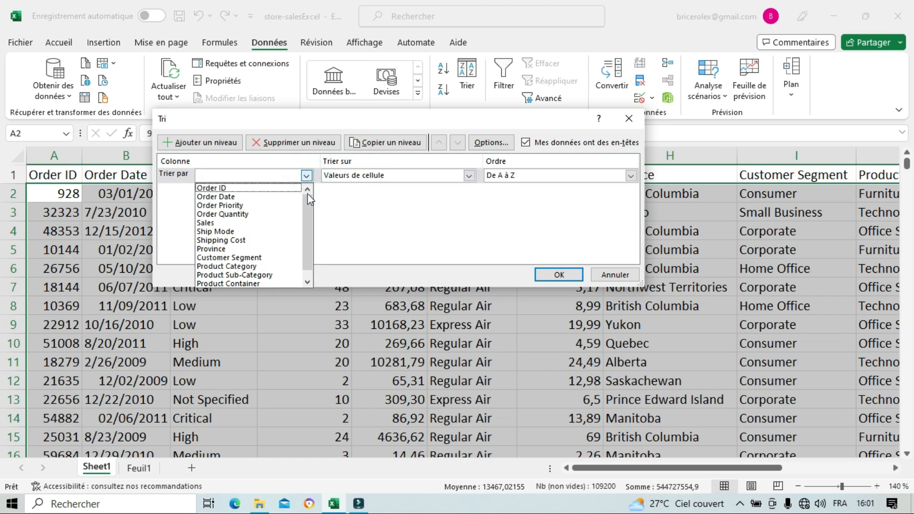
{"action": "left_click", "coordinate": [259, 197]}
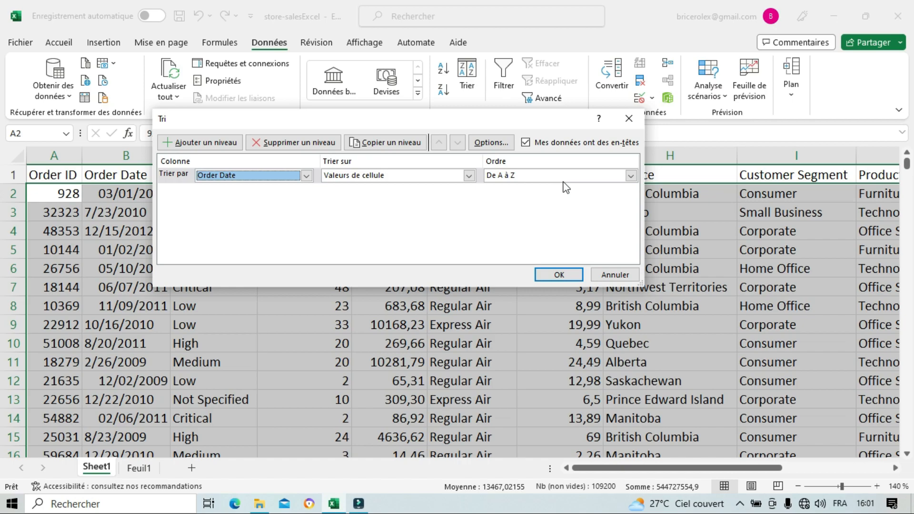
Step: Add a second sort level on Order Quantity from largest to smallest, apply the sort, and check the quantities within each date
{"action": "left_click", "coordinate": [220, 145]}
{"action": "left_click", "coordinate": [306, 190]}
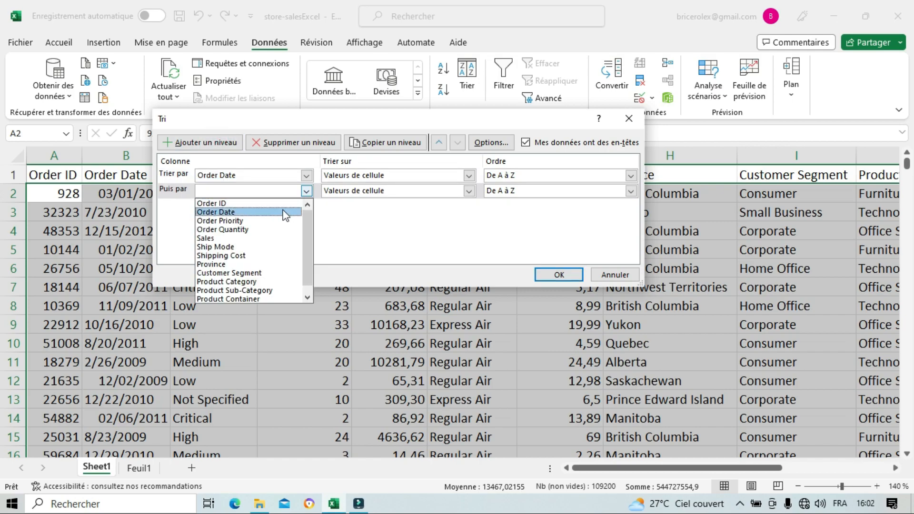
{"action": "left_click", "coordinate": [270, 230]}
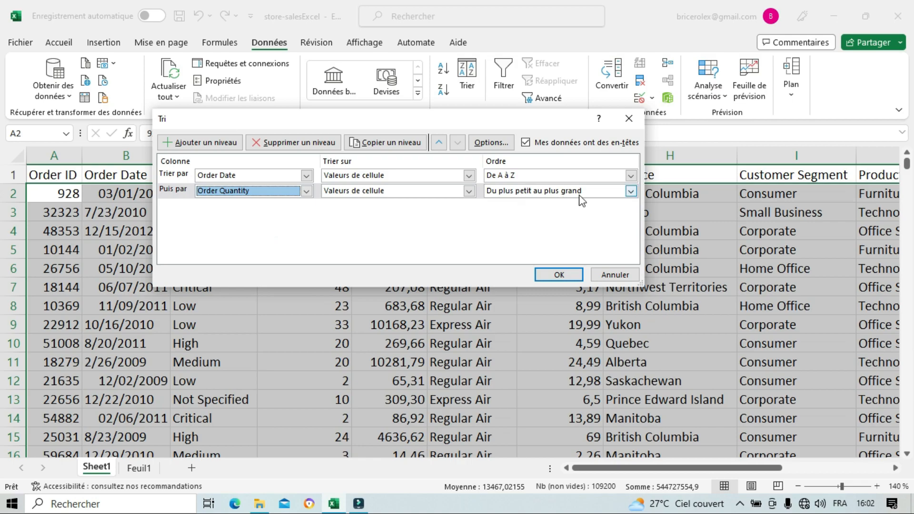
{"action": "left_click", "coordinate": [631, 191]}
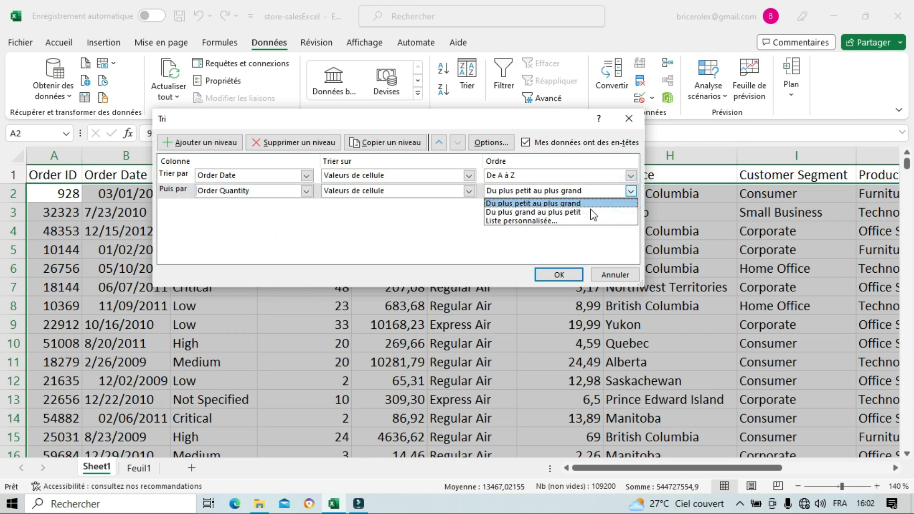
{"action": "left_click", "coordinate": [535, 212]}
{"action": "left_click", "coordinate": [559, 274]}
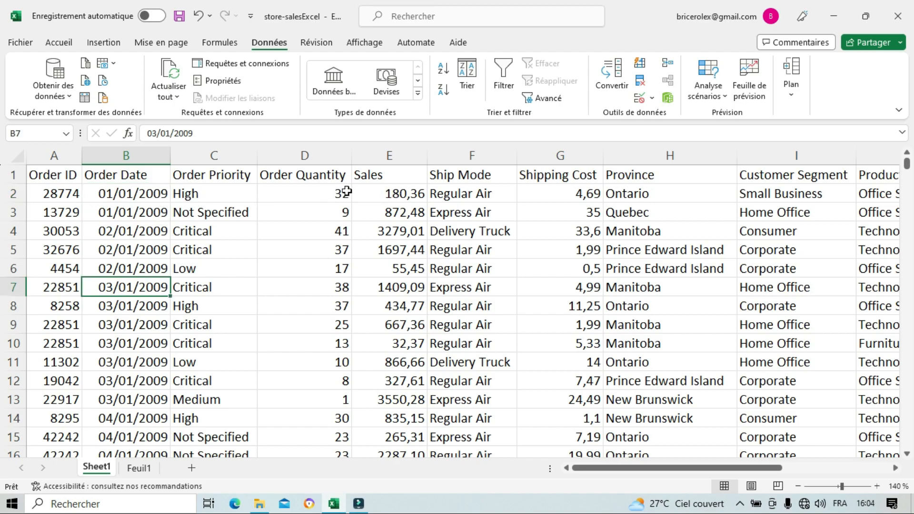
{"action": "left_click_drag", "start_coordinate": [346, 192], "coordinate": [347, 208]}
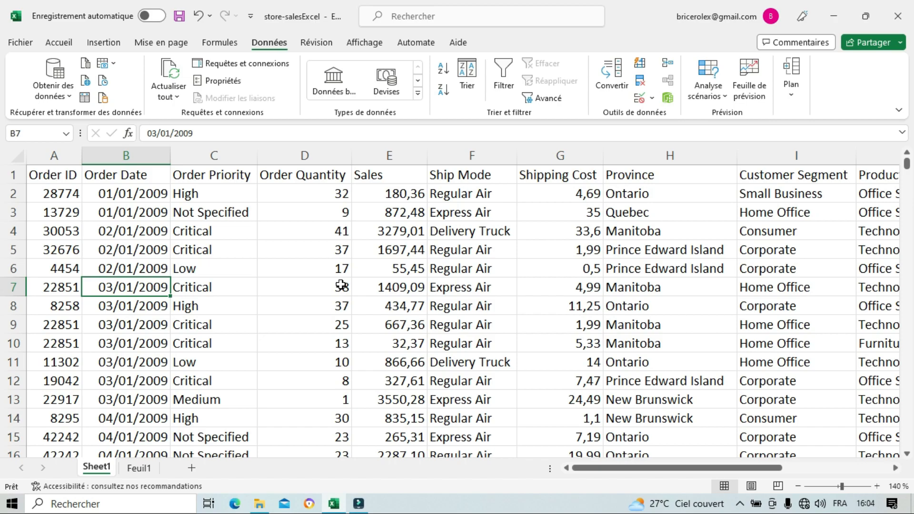
{"action": "left_click_drag", "start_coordinate": [341, 285], "coordinate": [348, 394]}
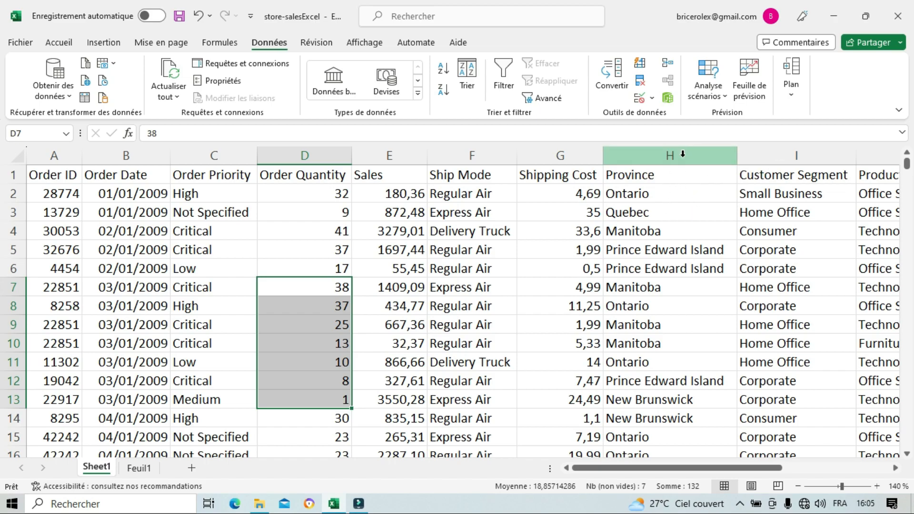
Step: Hide the Province and Customer Segment columns, and unhide them again
{"action": "left_click", "coordinate": [664, 153]}
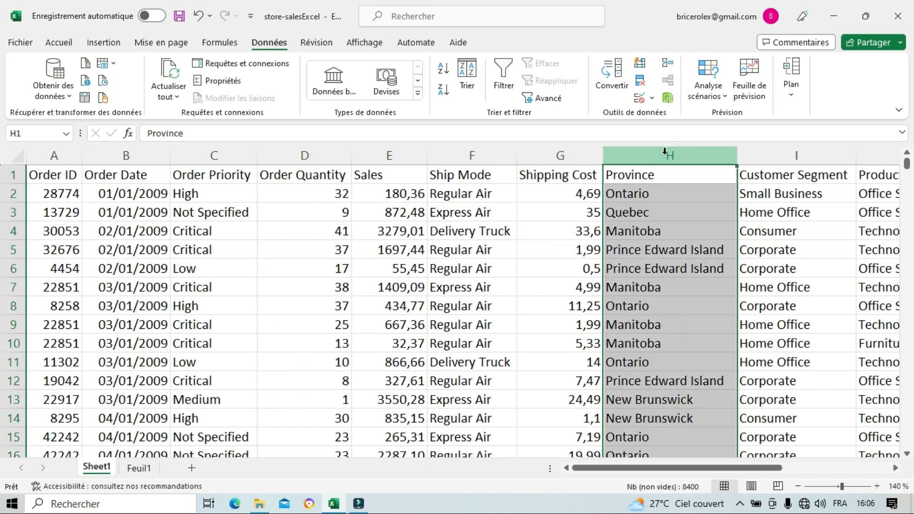
{"action": "left_click", "coordinate": [793, 155], "text": "shift"}
{"action": "right_click", "coordinate": [752, 160]}
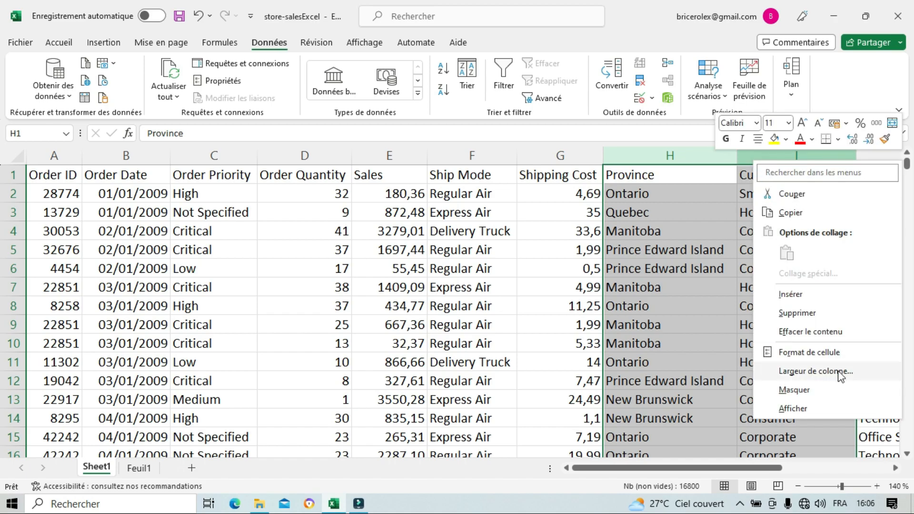
{"action": "left_click", "coordinate": [794, 390]}
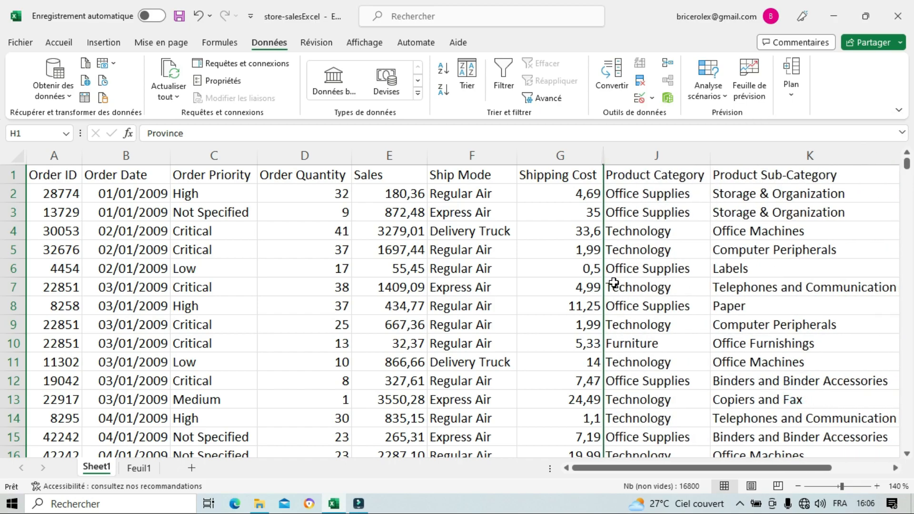
{"action": "double_click", "coordinate": [605, 160]}
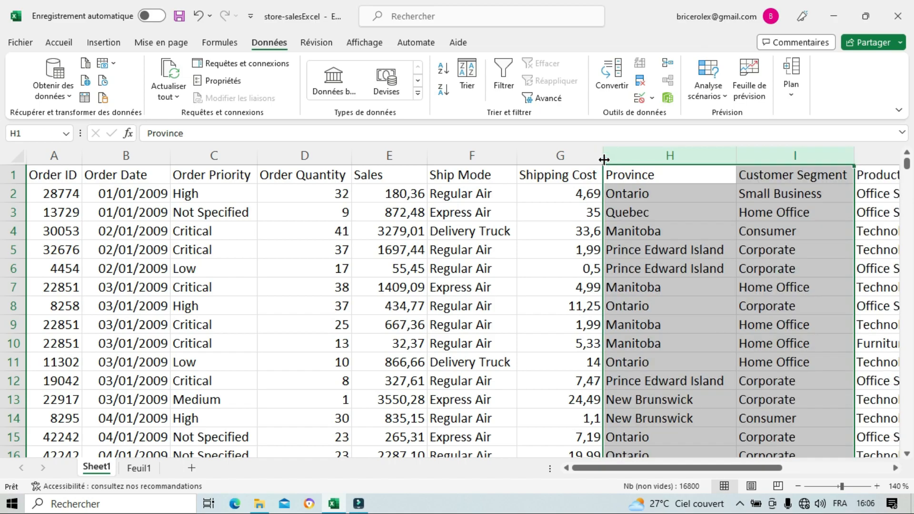
{"action": "left_click", "coordinate": [677, 207]}
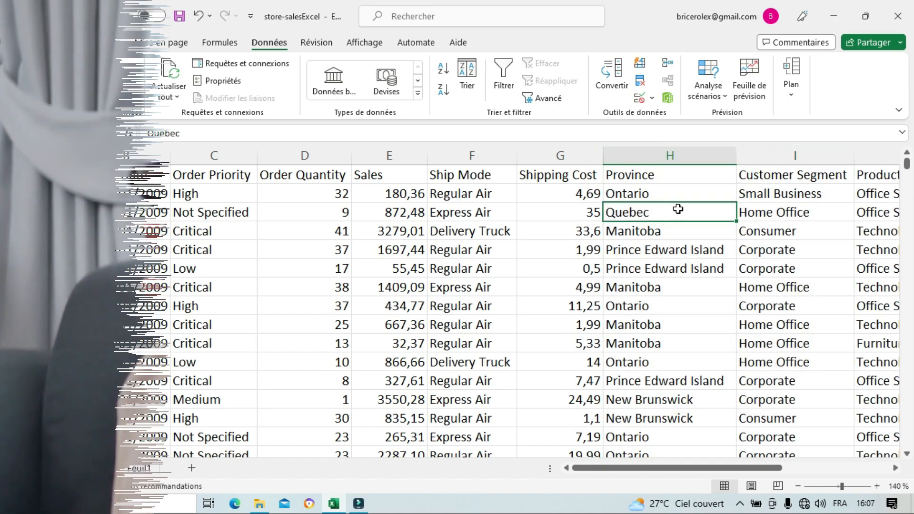